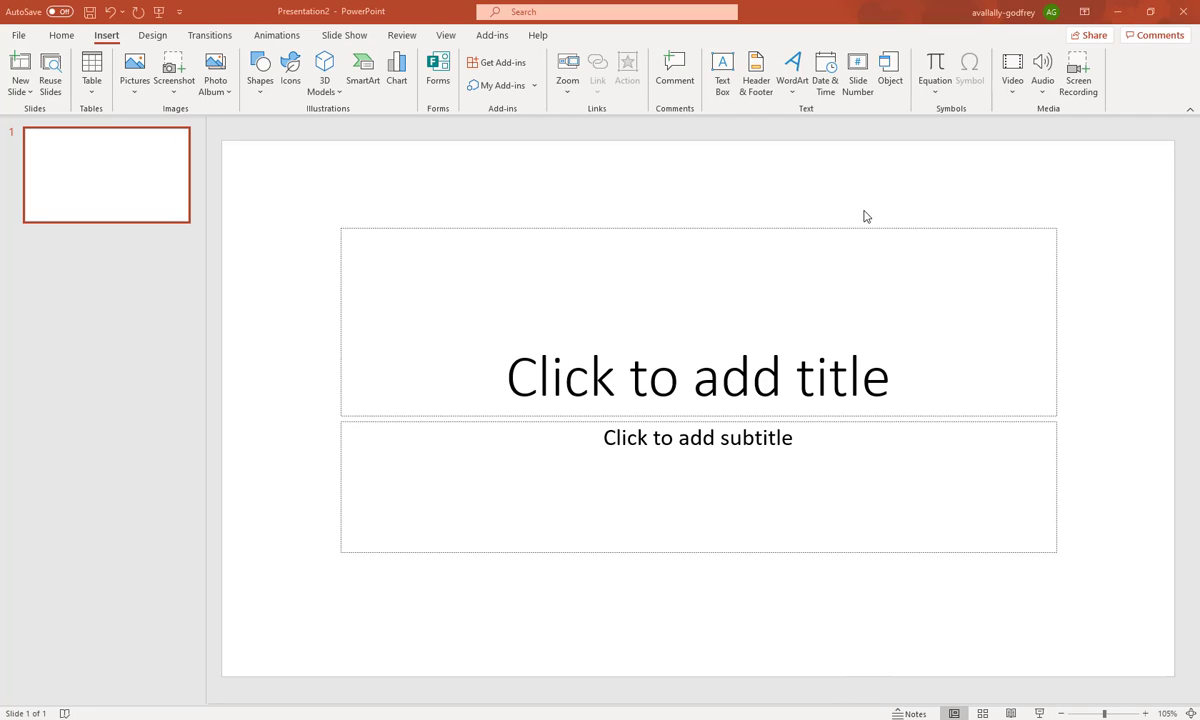
Step: Insert customers.csv onto the slide from file, with Link ticked so it stays linked
click(897, 97)
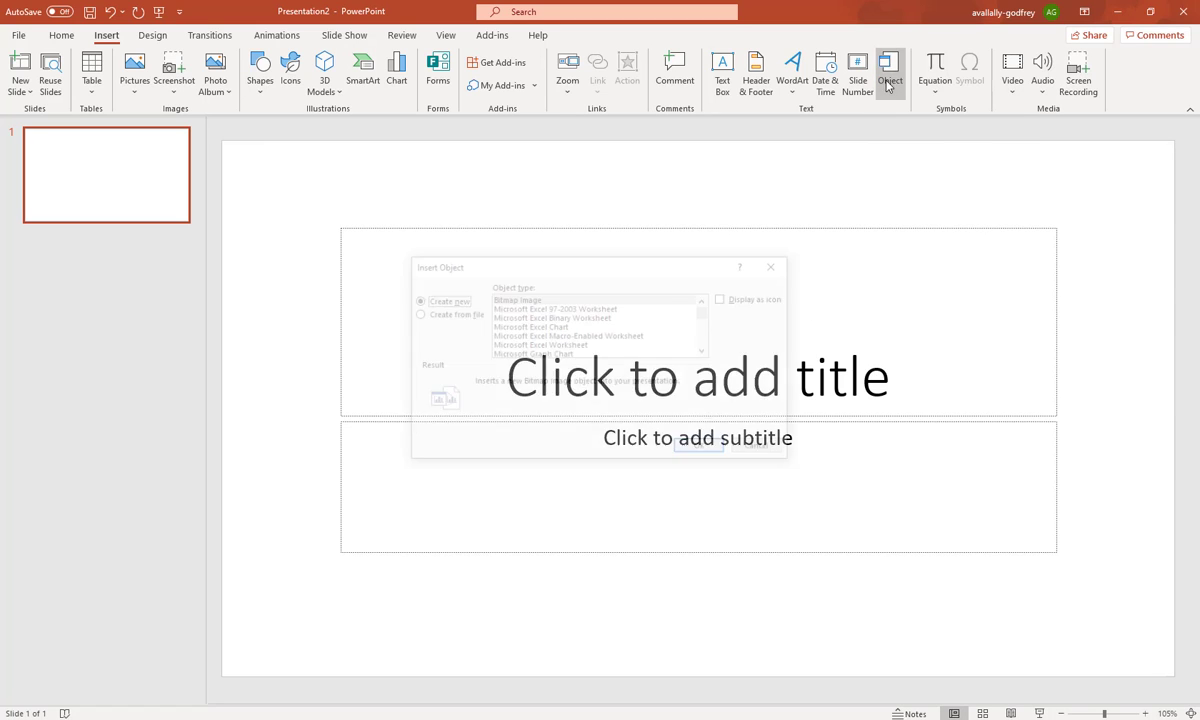
click(440, 314)
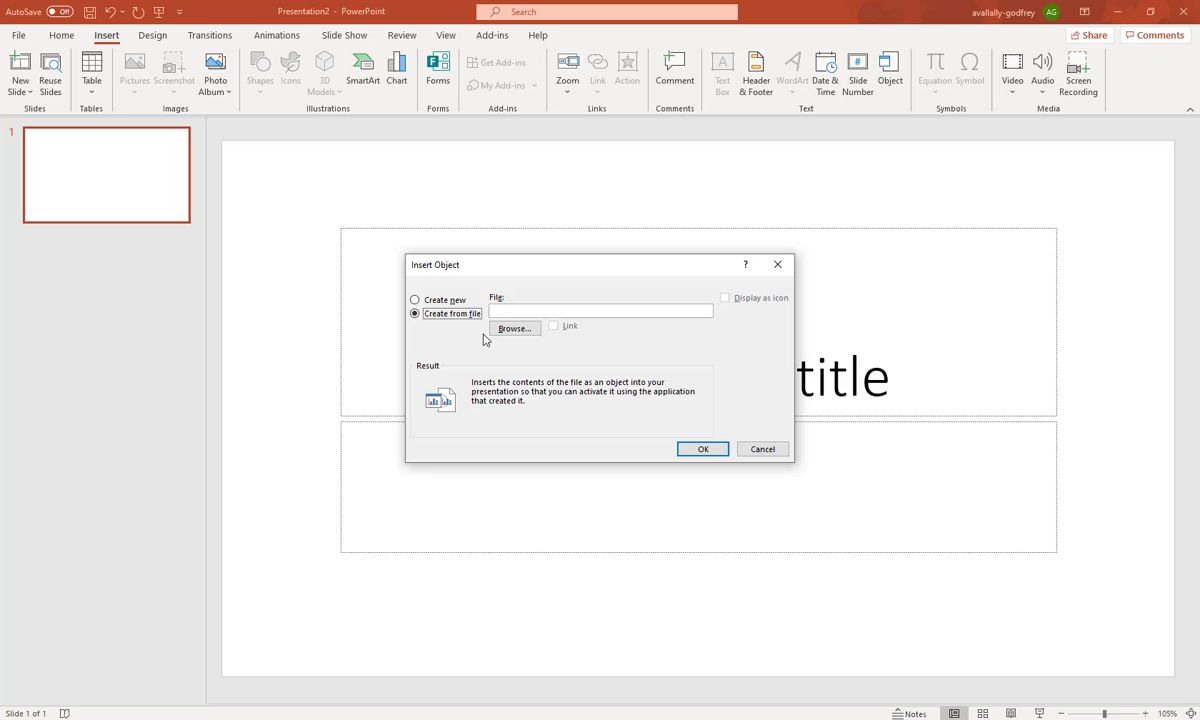
click(517, 329)
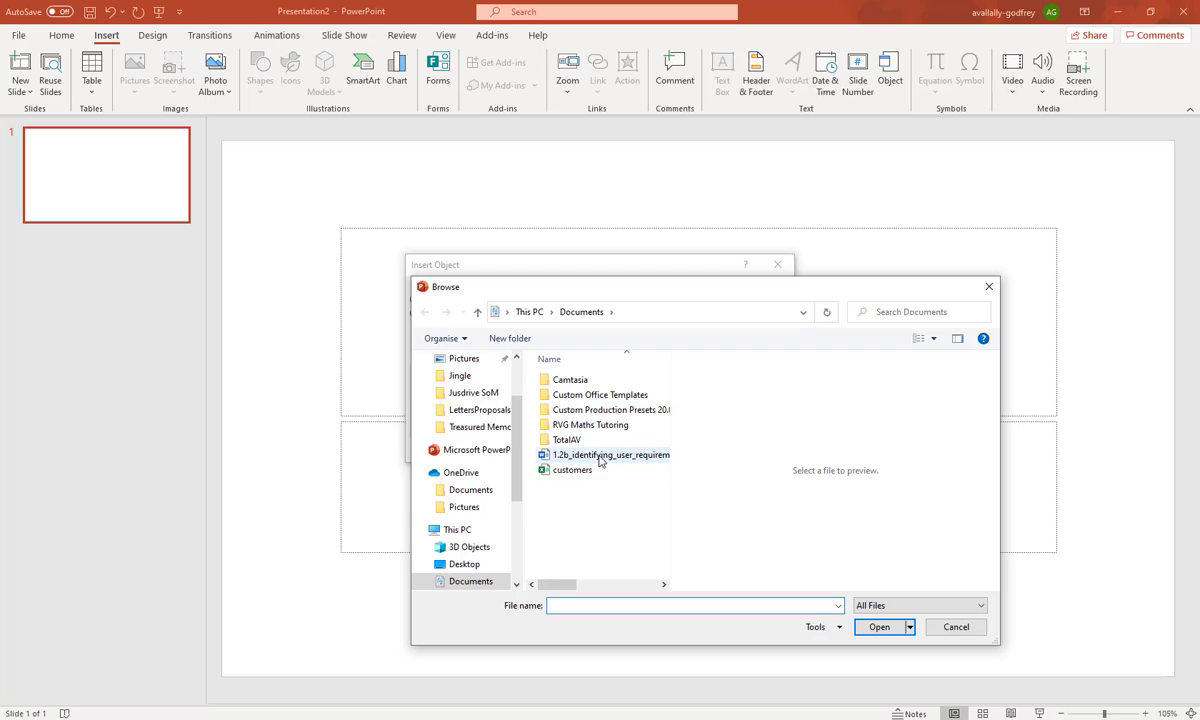
click(575, 469)
click(880, 627)
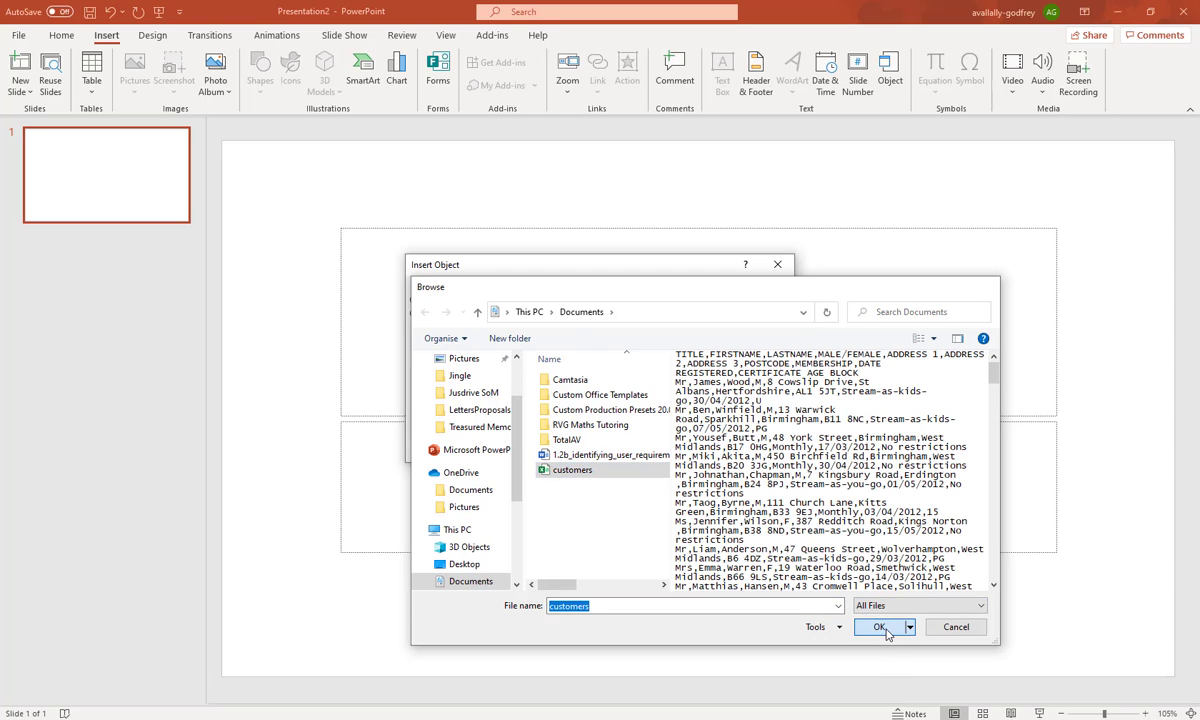
click(552, 327)
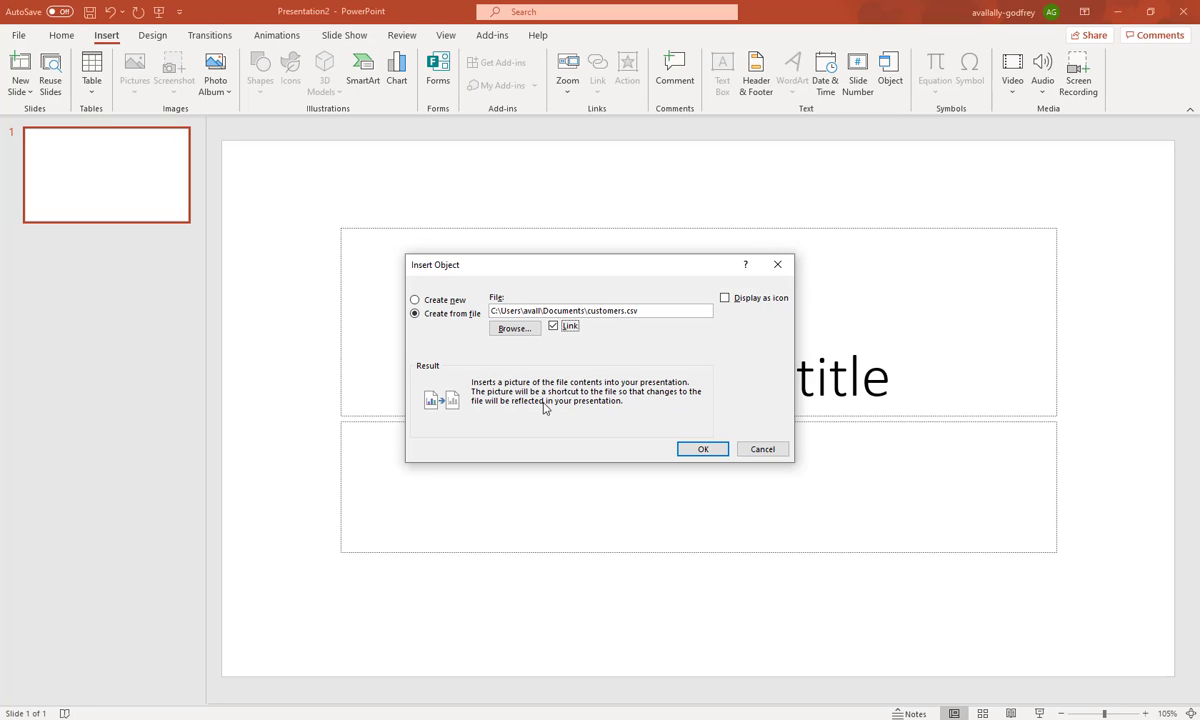
click(703, 450)
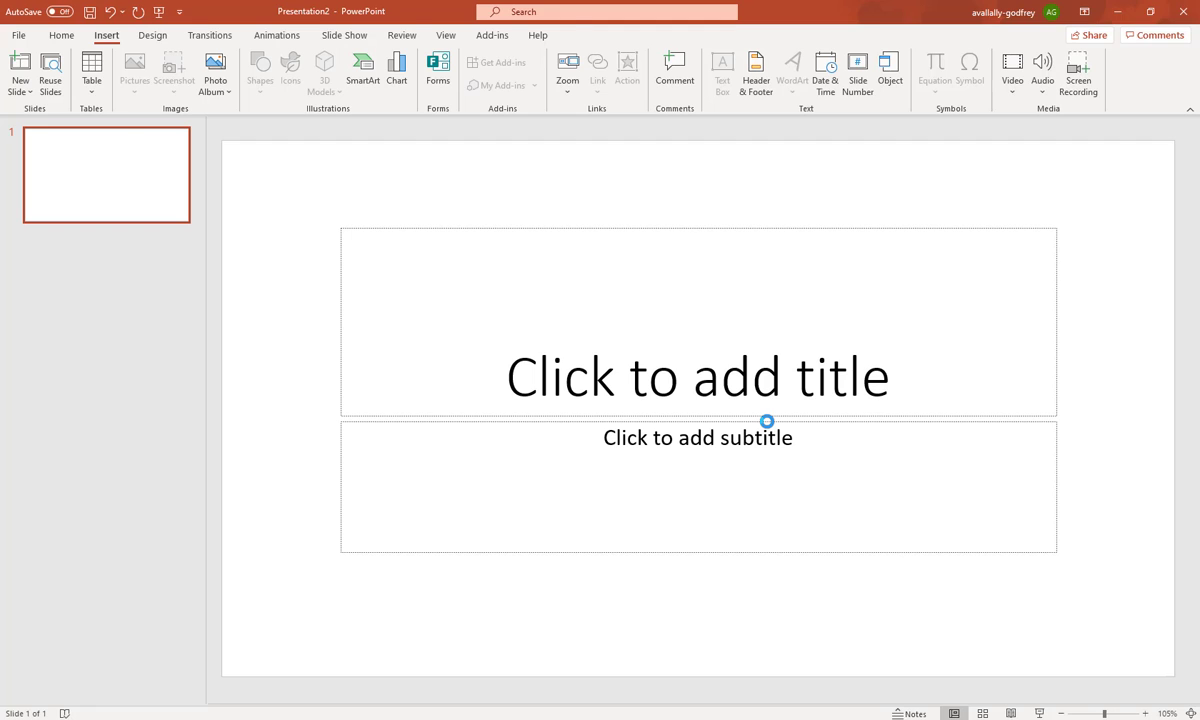
Step: Move the customers table to the slide's right side and enlarge it
drag(672, 278, 1158, 243)
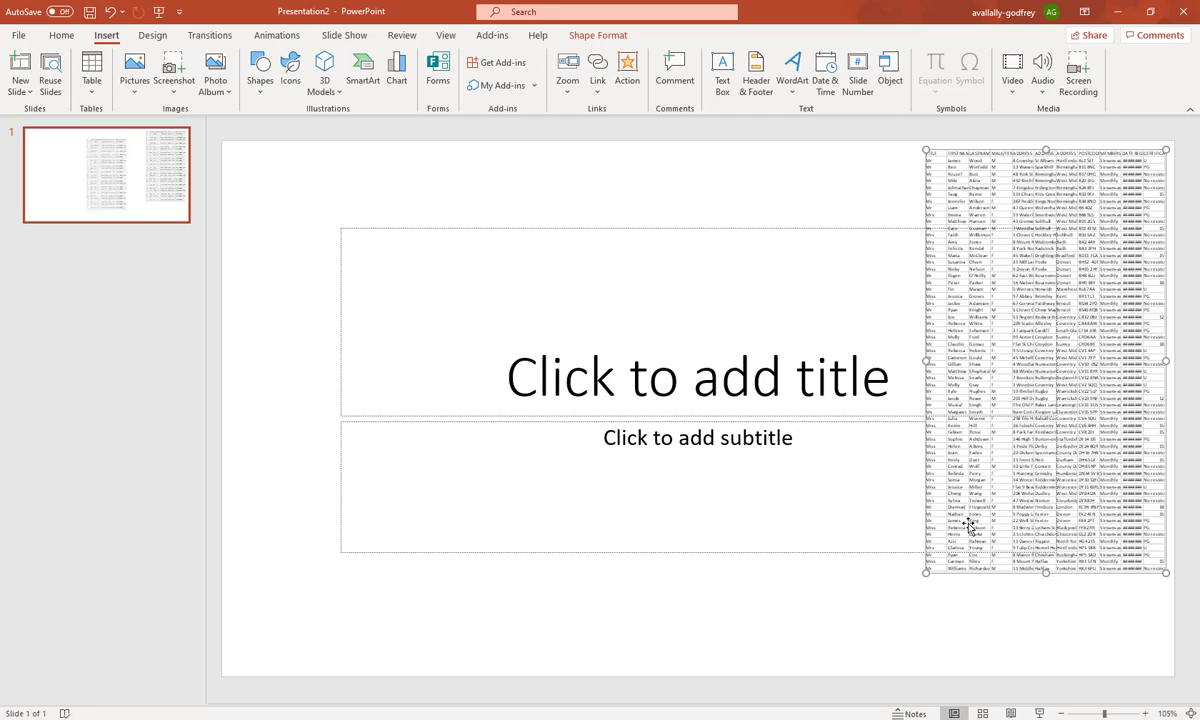
drag(926, 571, 881, 574)
click(771, 438)
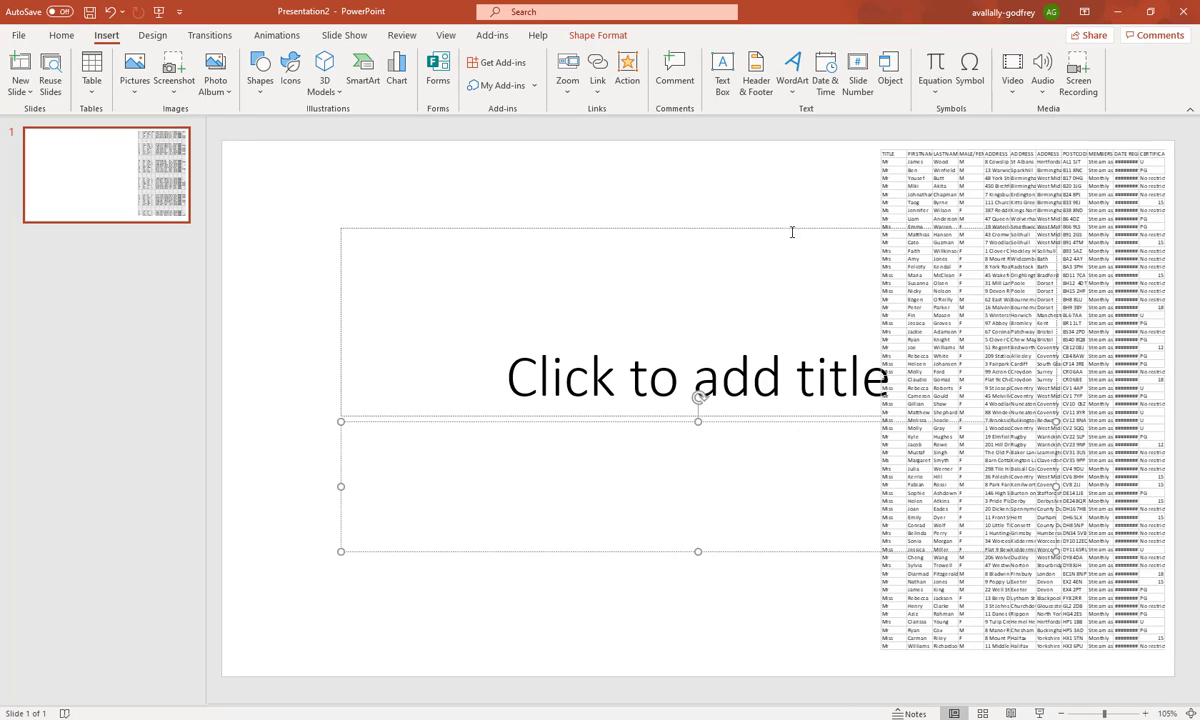
Step: Move the title and subtitle boxes up-left and narrow them to clear the table
drag(792, 232, 687, 170)
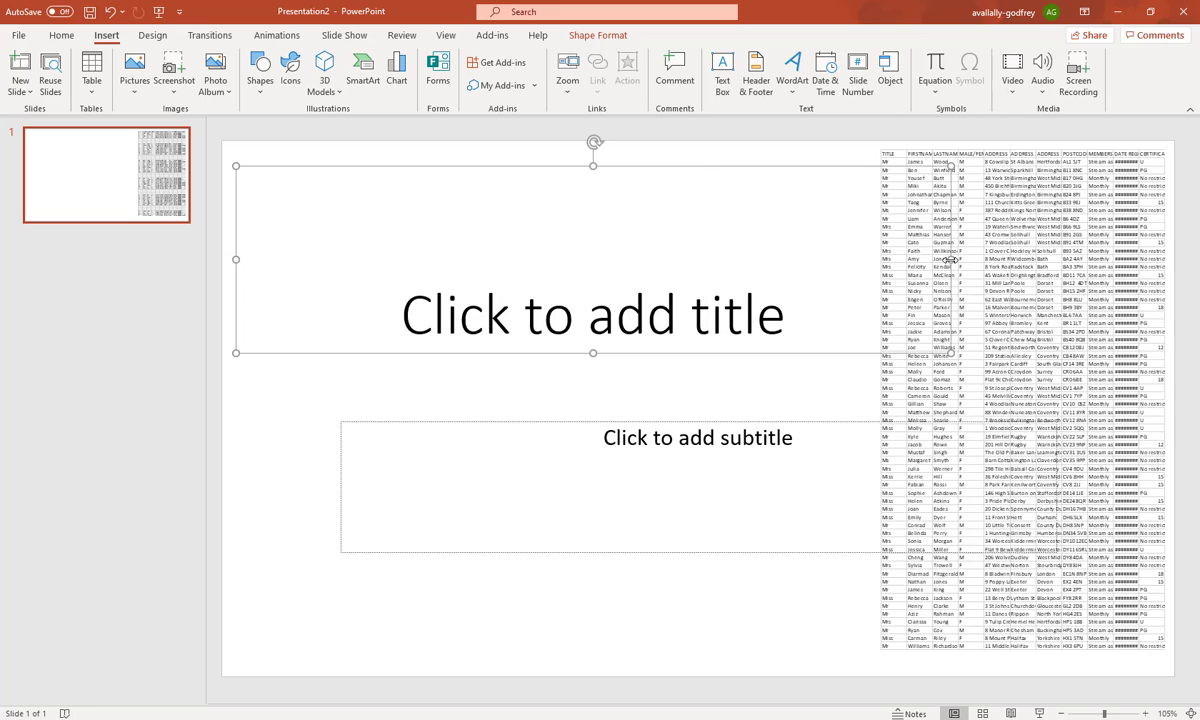
drag(950, 260, 855, 262)
drag(849, 421, 745, 359)
drag(857, 423, 857, 418)
click(846, 562)
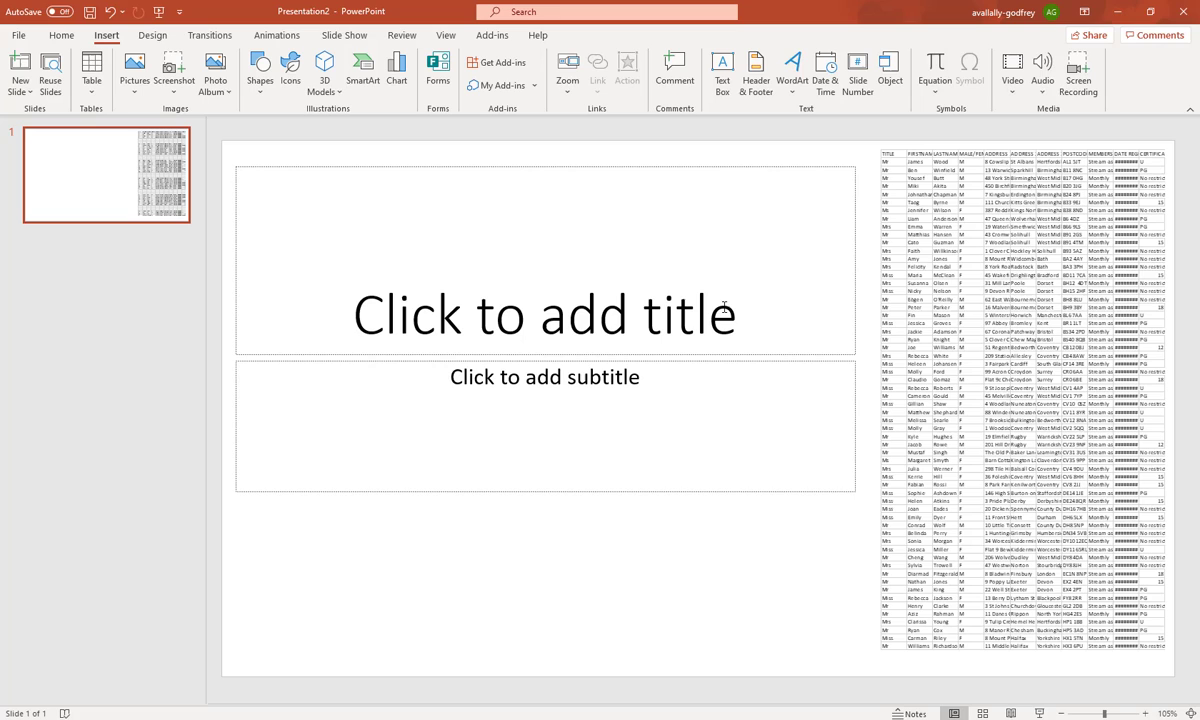
click(633, 403)
Step: Insert 1.2b_identifying_user_requirements_(d) onto the slide from file as a linked object
click(748, 555)
click(887, 79)
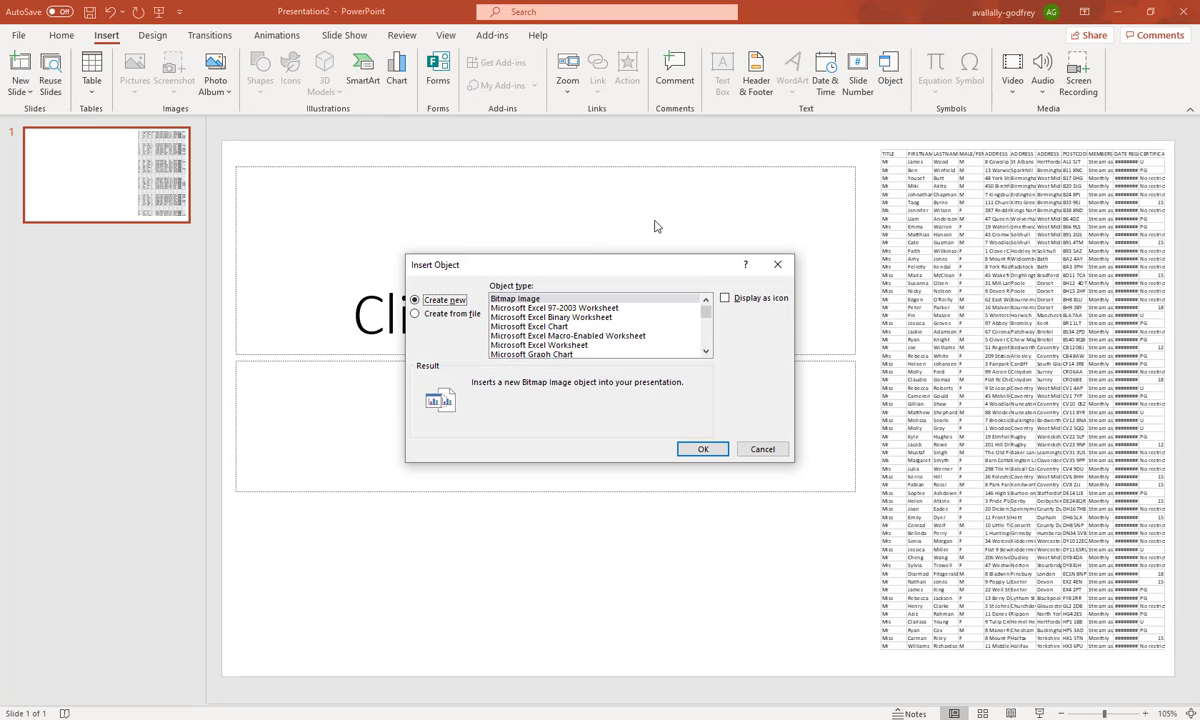
click(462, 316)
click(464, 330)
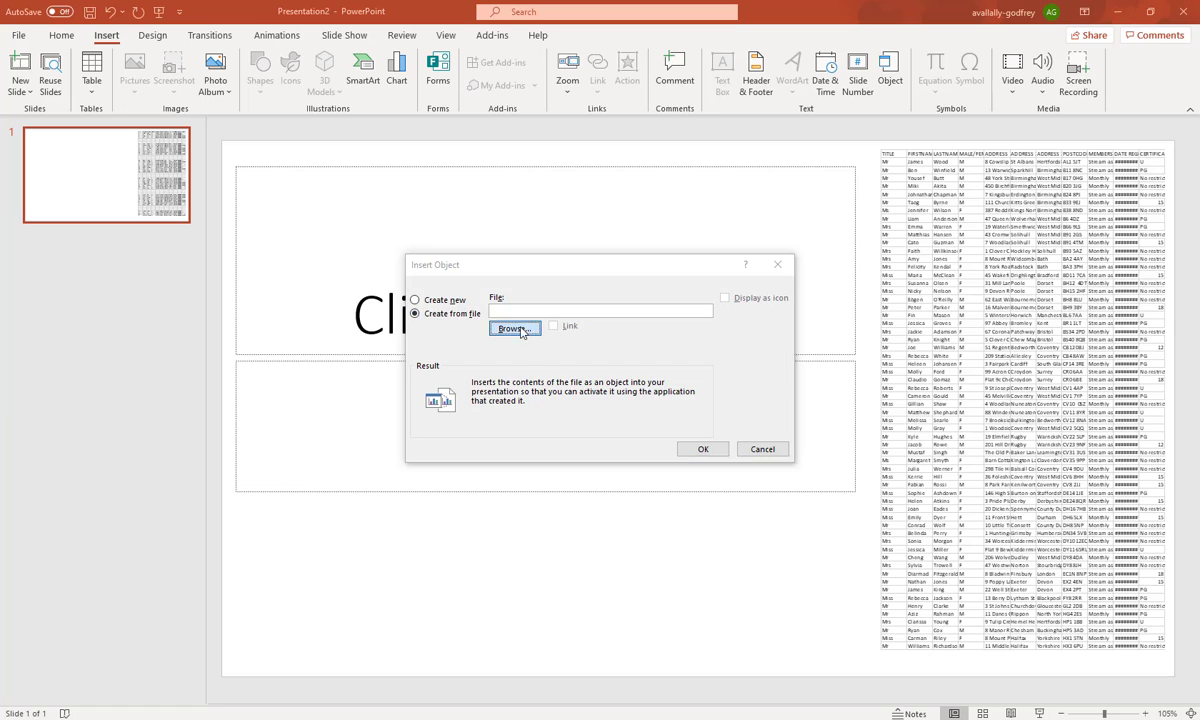
click(600, 455)
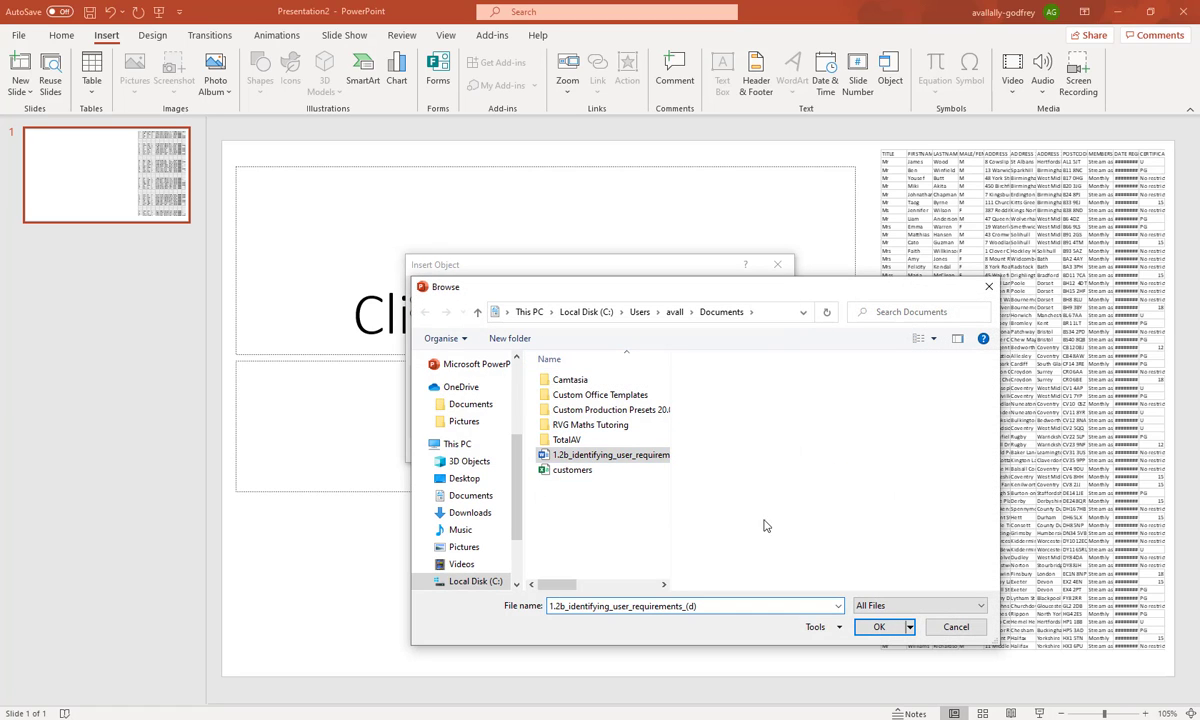
click(880, 627)
click(553, 326)
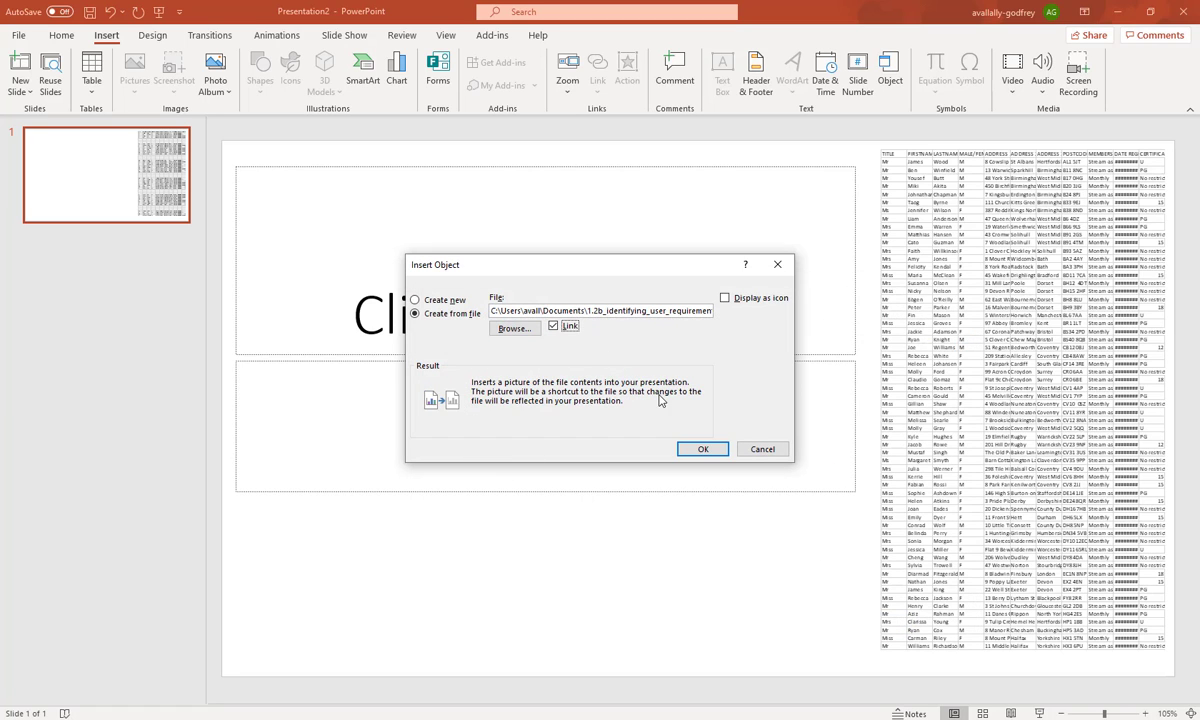
click(703, 449)
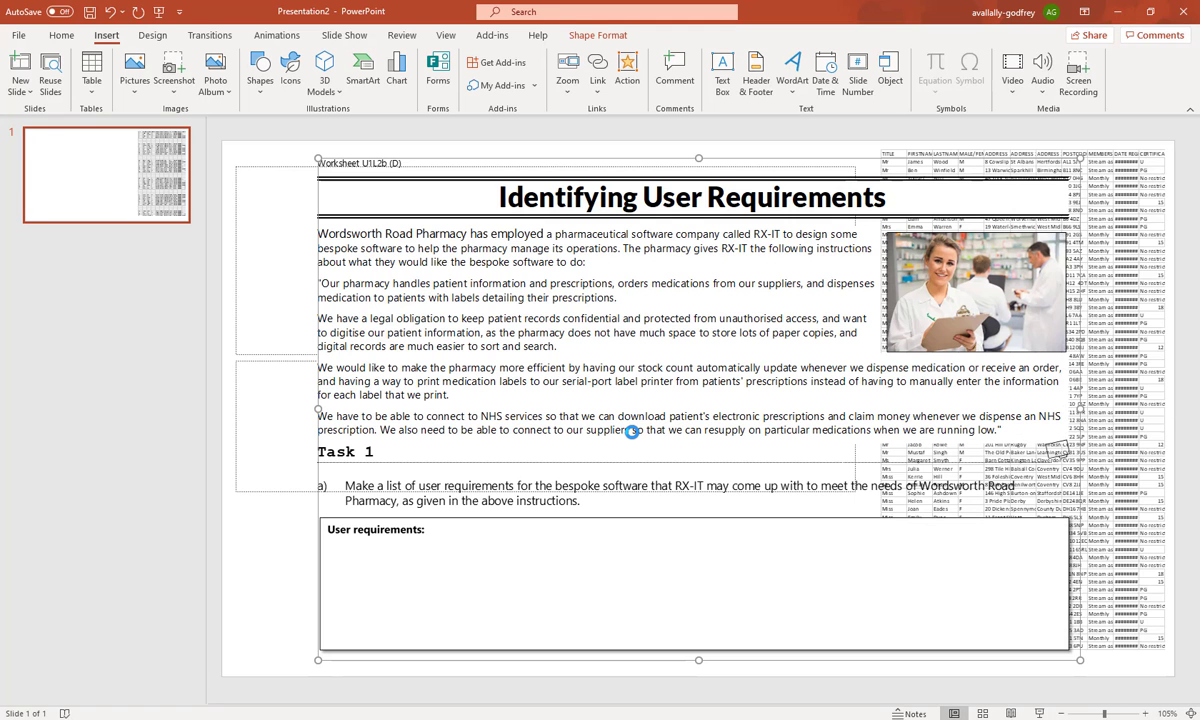
Step: Position the worksheet left of the customers table, then switch to a blank Word document
drag(410, 162, 364, 150)
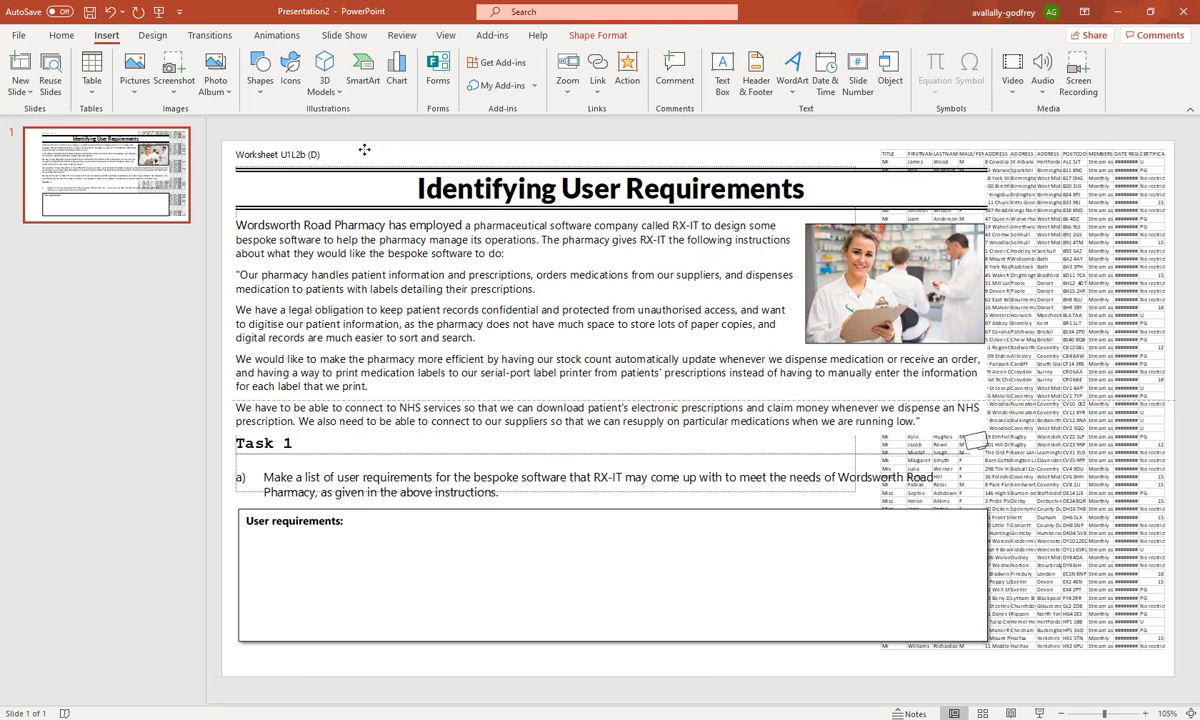
drag(955, 330, 955, 330)
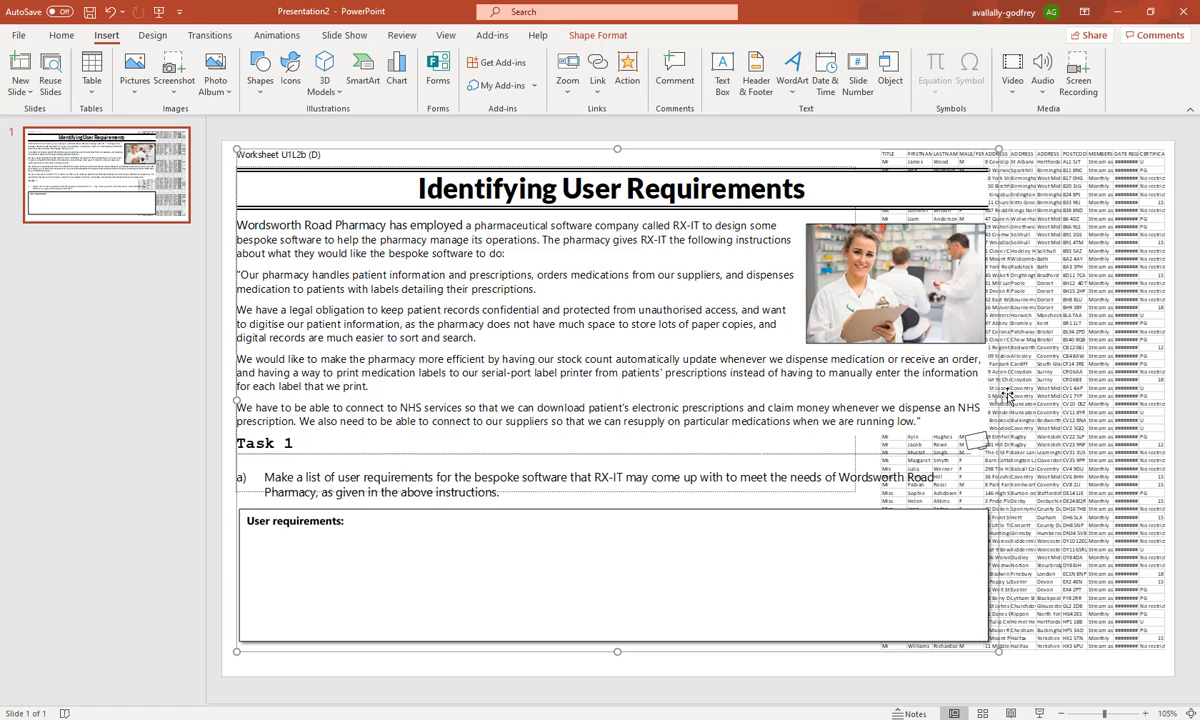
drag(910, 373, 843, 365)
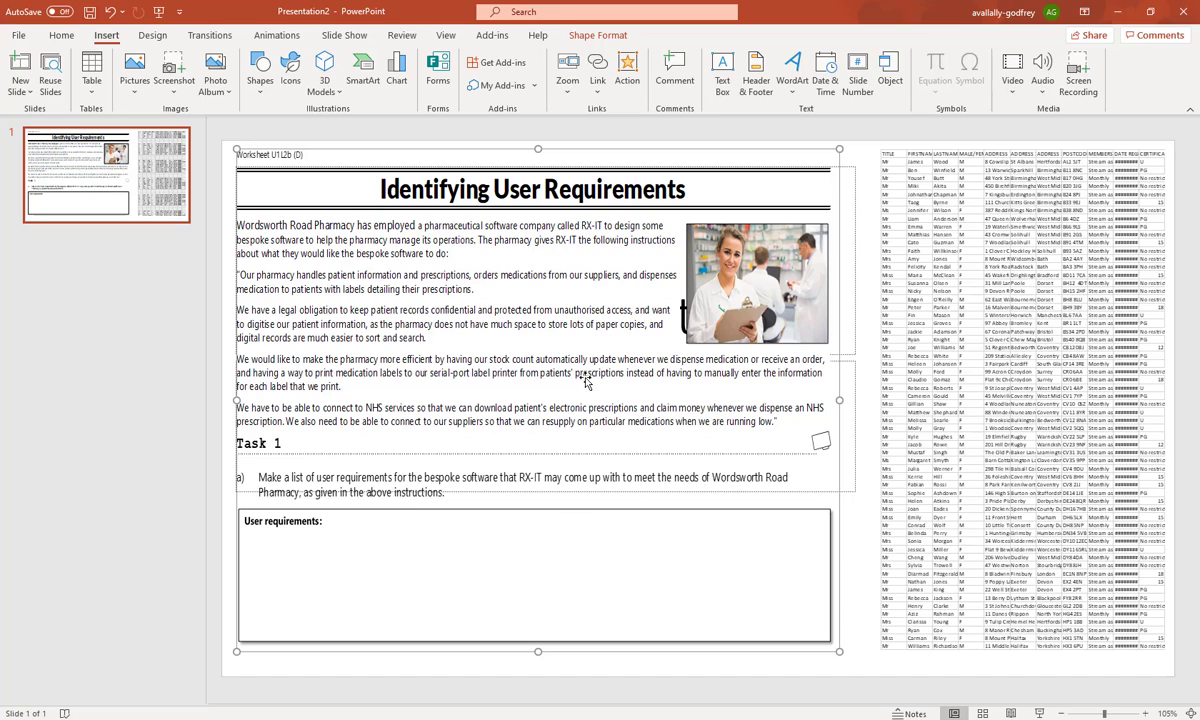
click(145, 395)
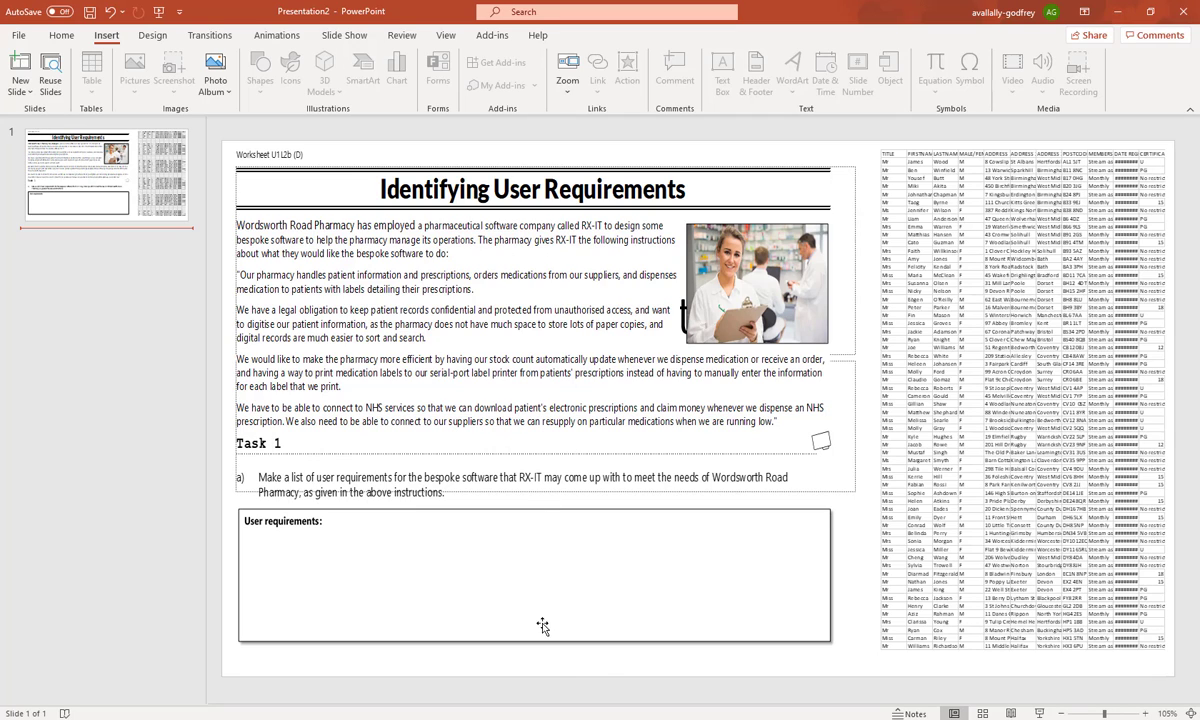
key(alt+Tab)
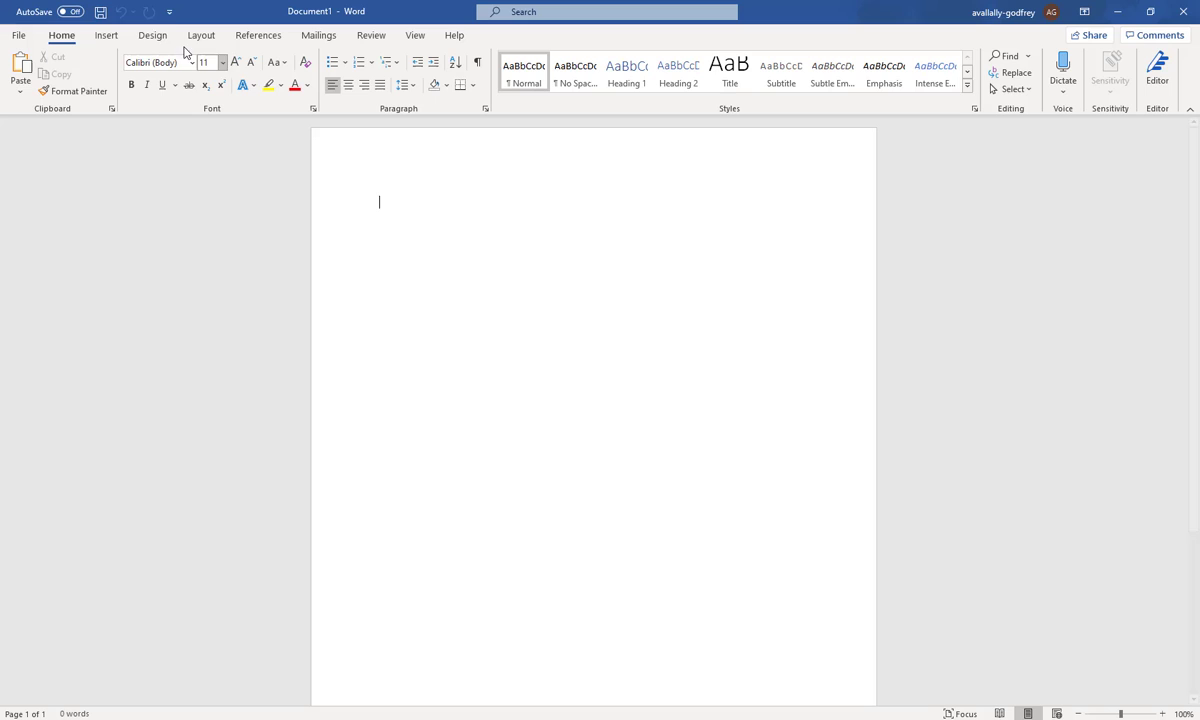
Step: Insert customers.csv into Document1 from file with Link to file ticked
click(115, 40)
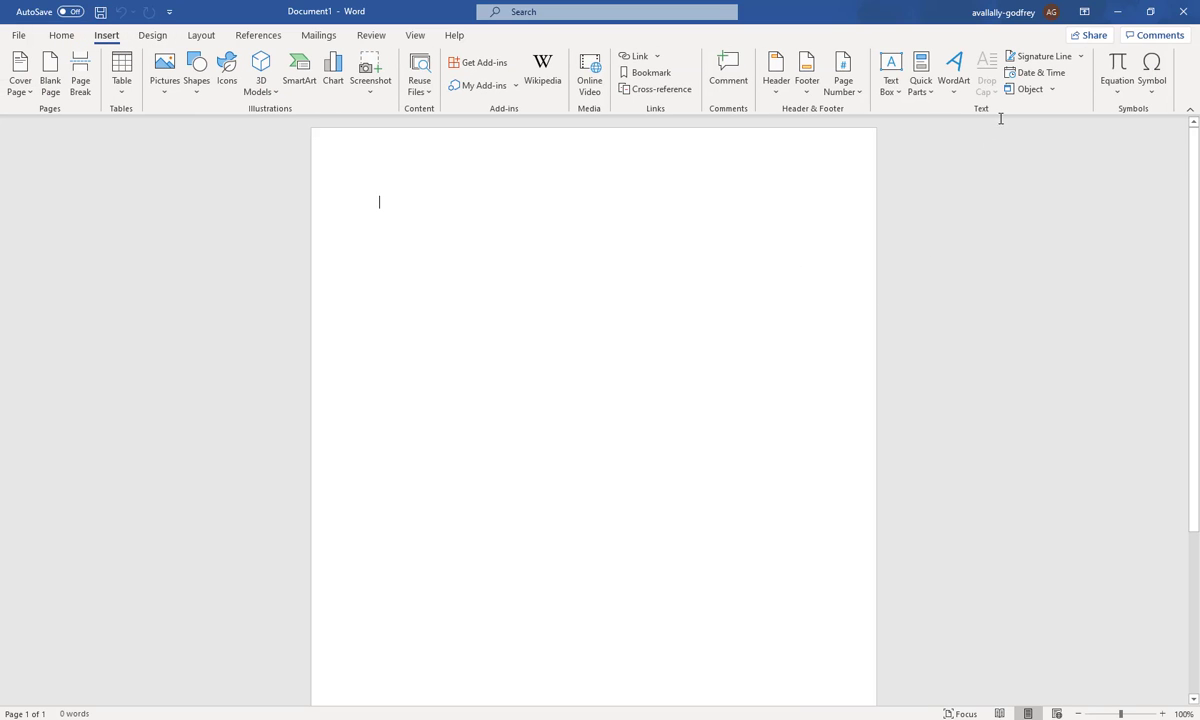
click(1030, 89)
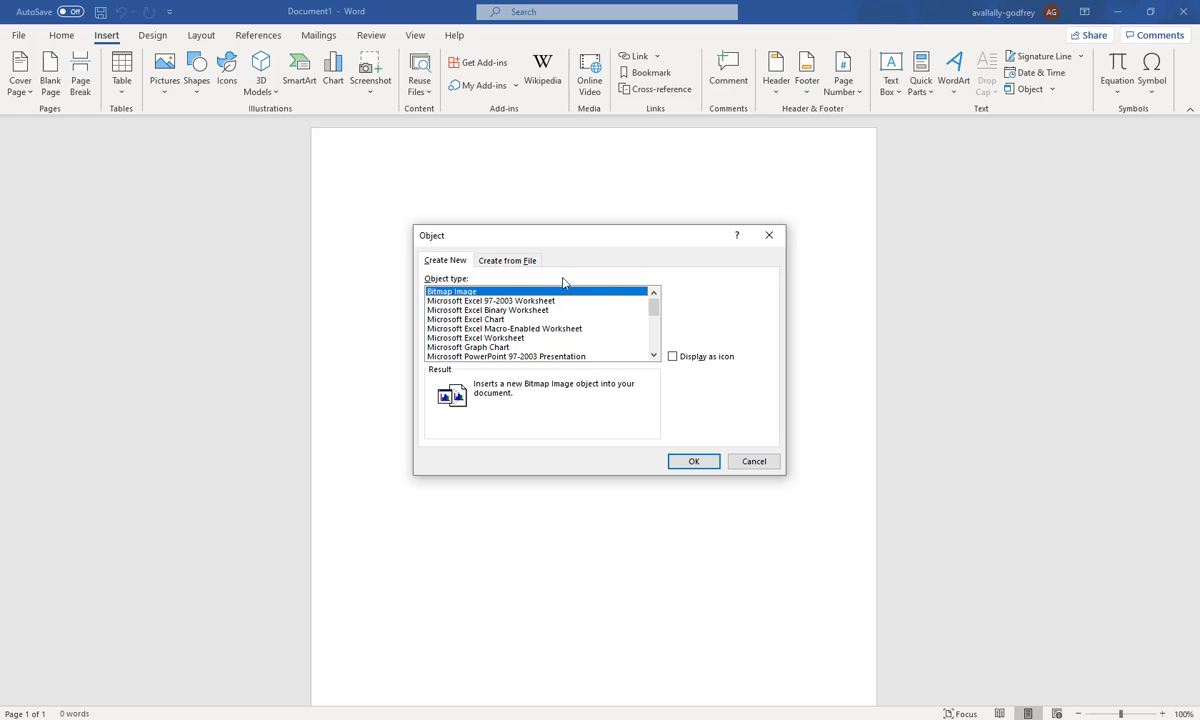
click(505, 261)
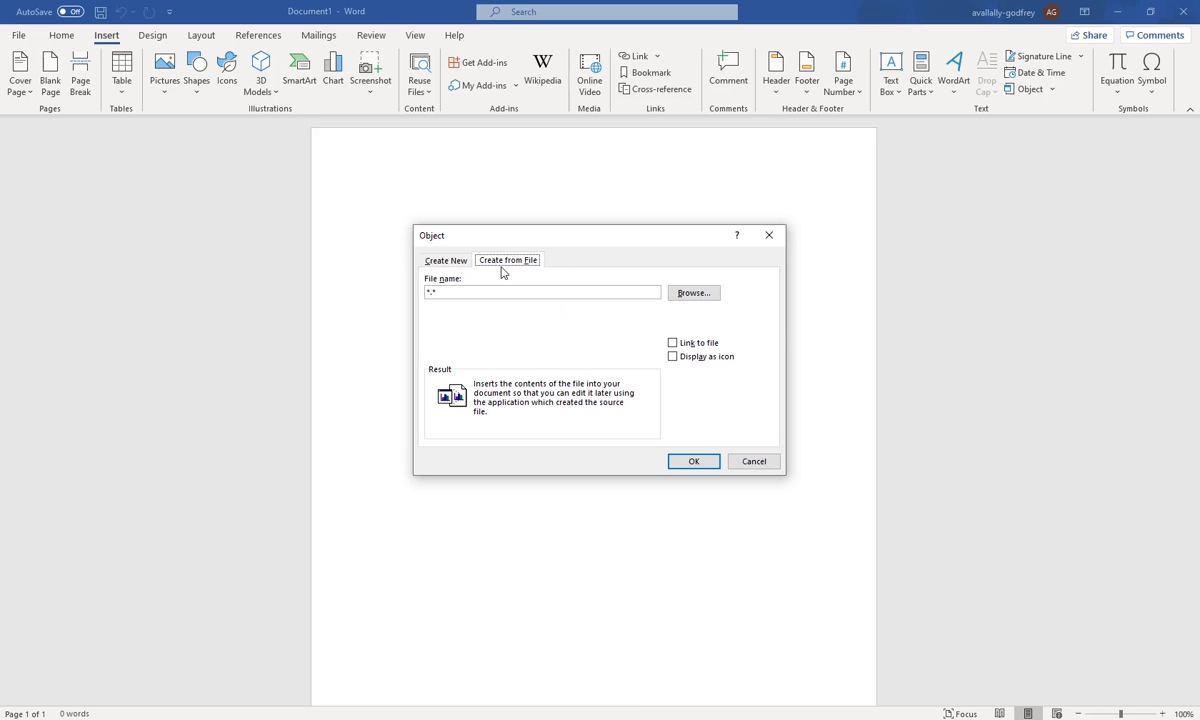
click(709, 294)
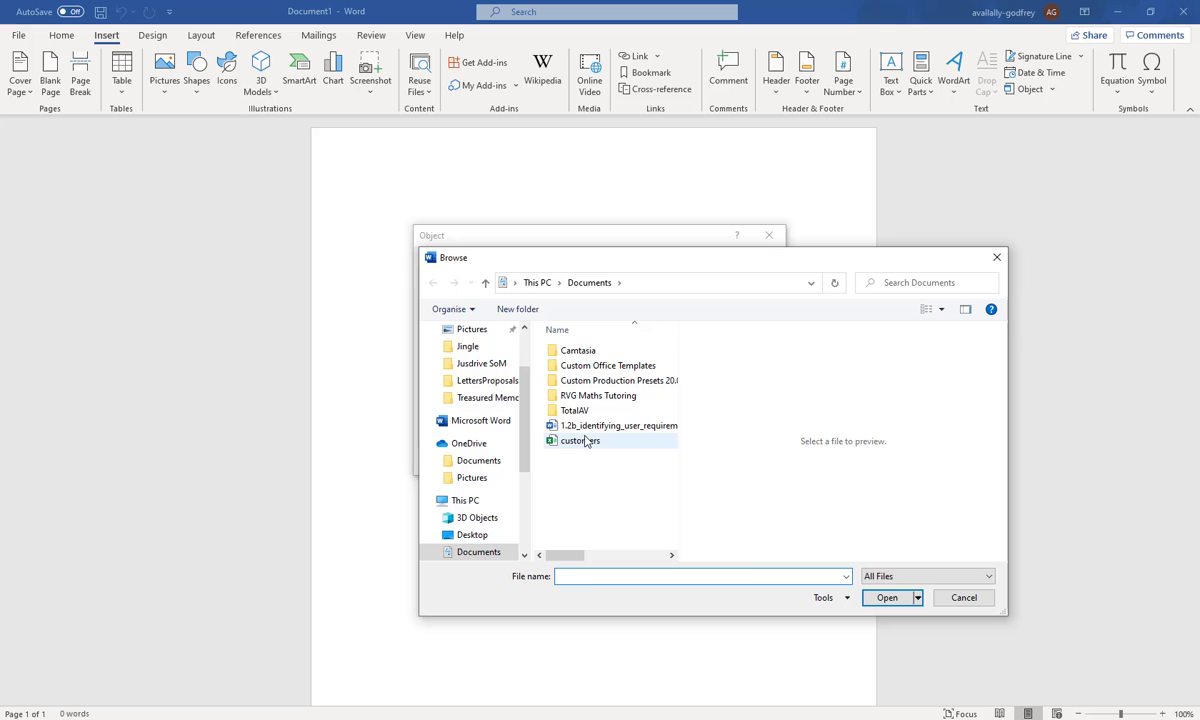
click(587, 441)
click(887, 597)
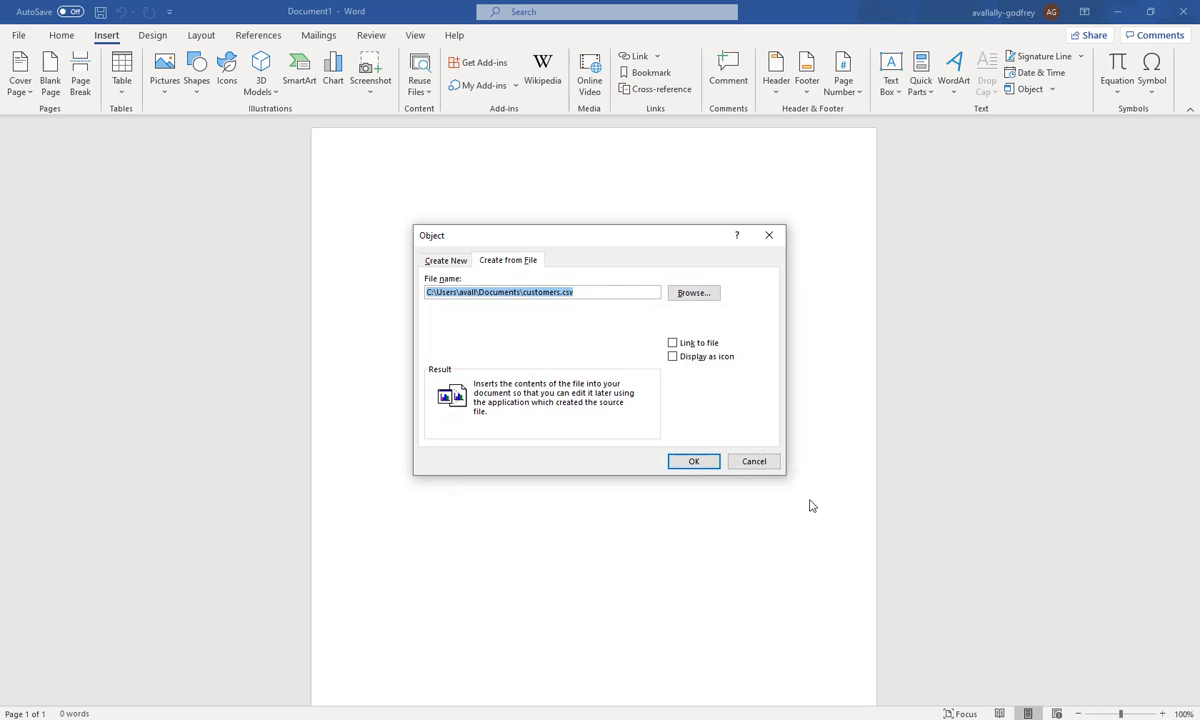
click(698, 346)
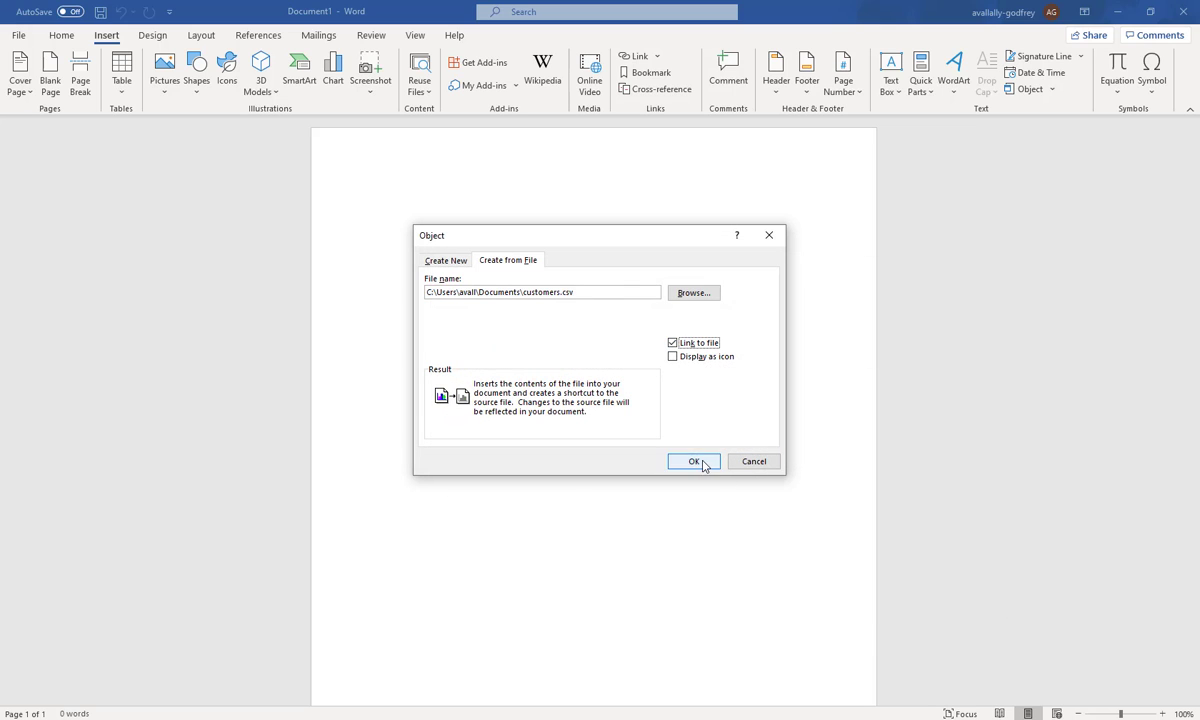
click(700, 461)
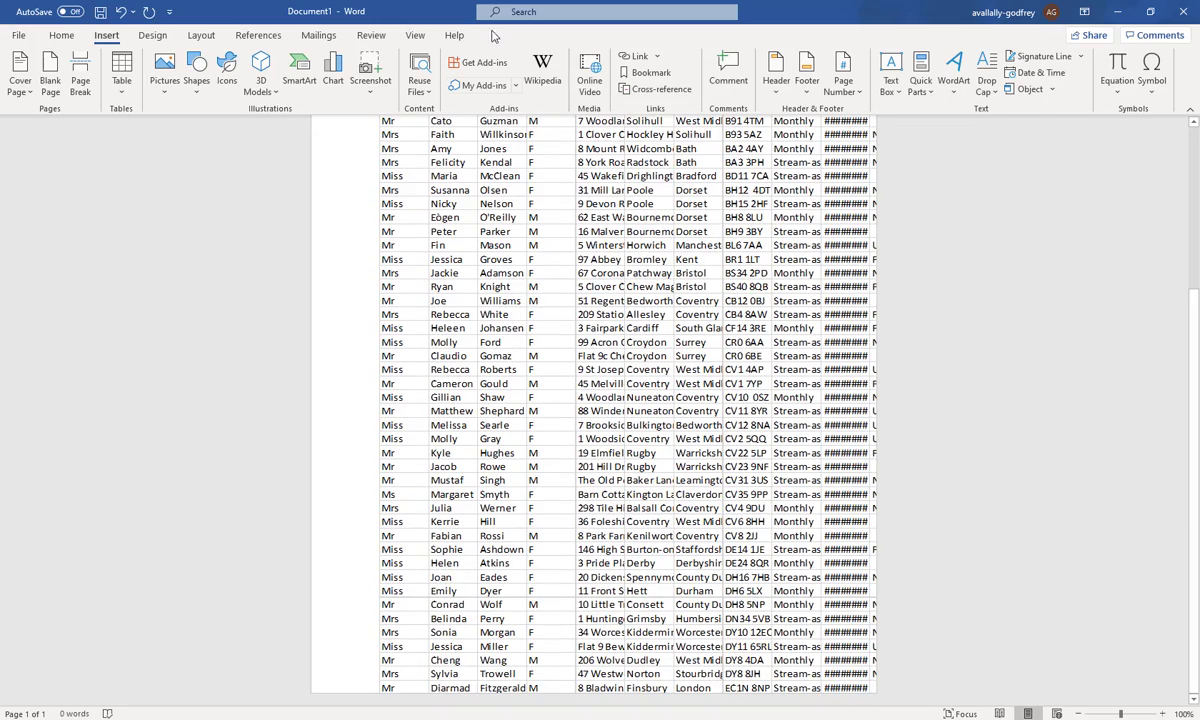
click(522, 205)
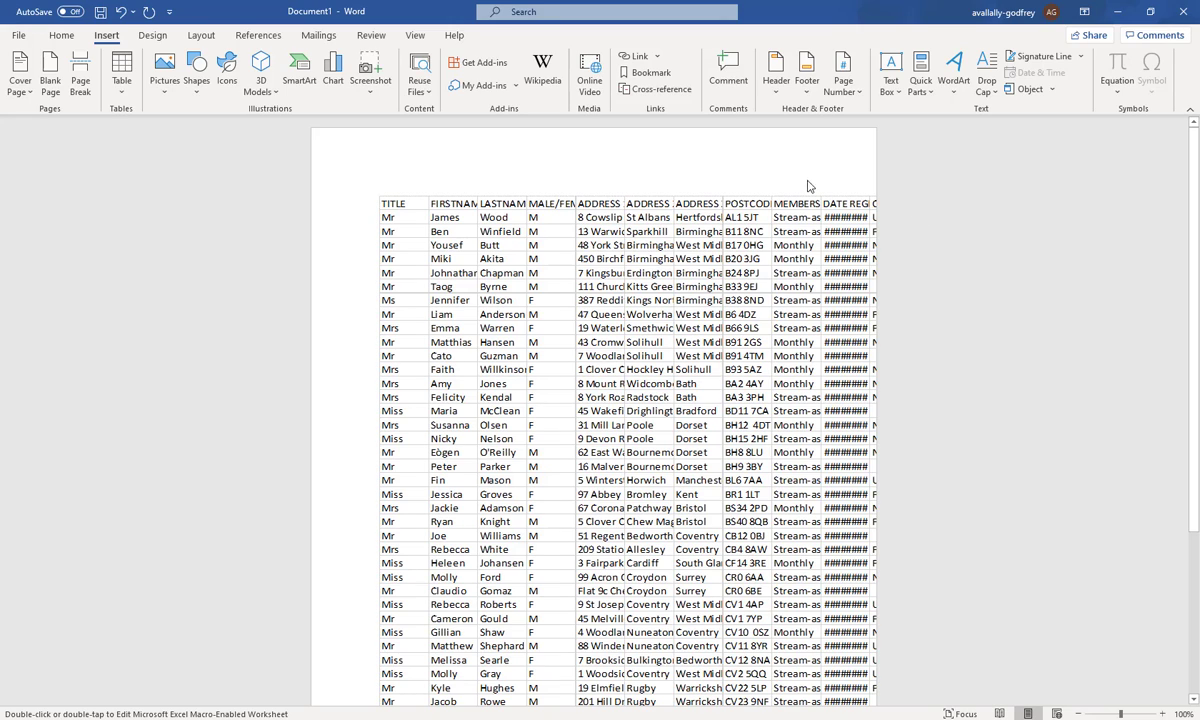
Step: Browse the Object dialog's list of new object types, then close it without inserting
click(1028, 89)
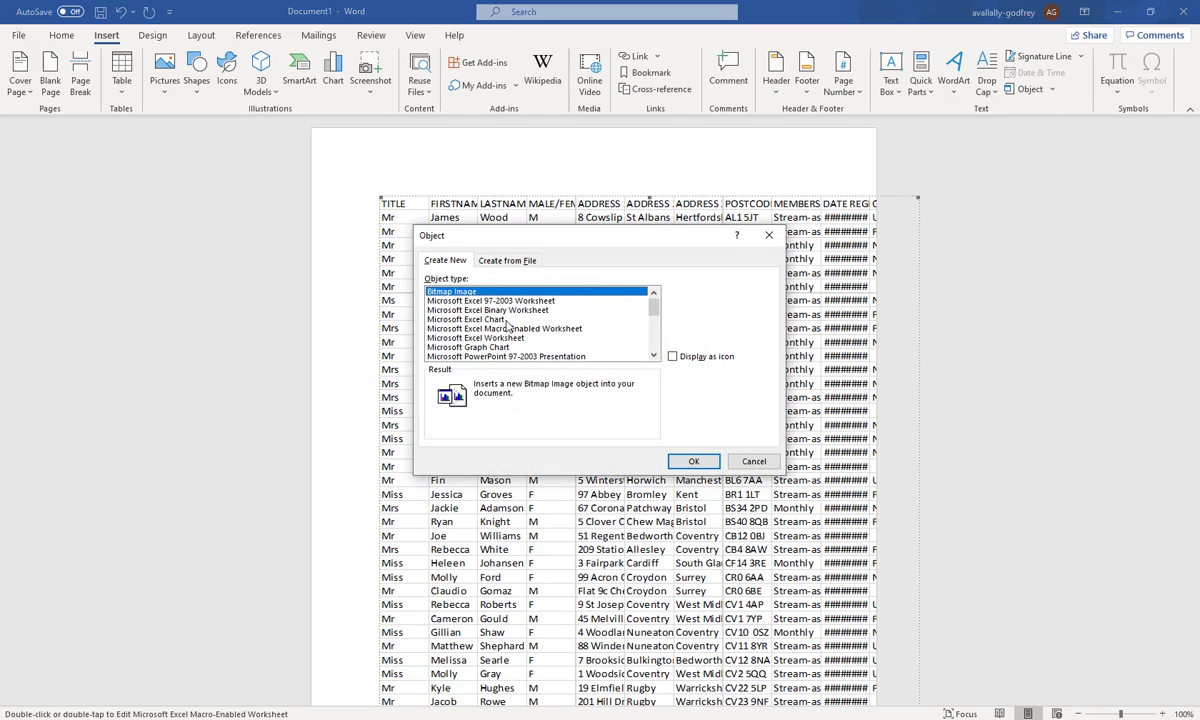
click(492, 262)
click(440, 259)
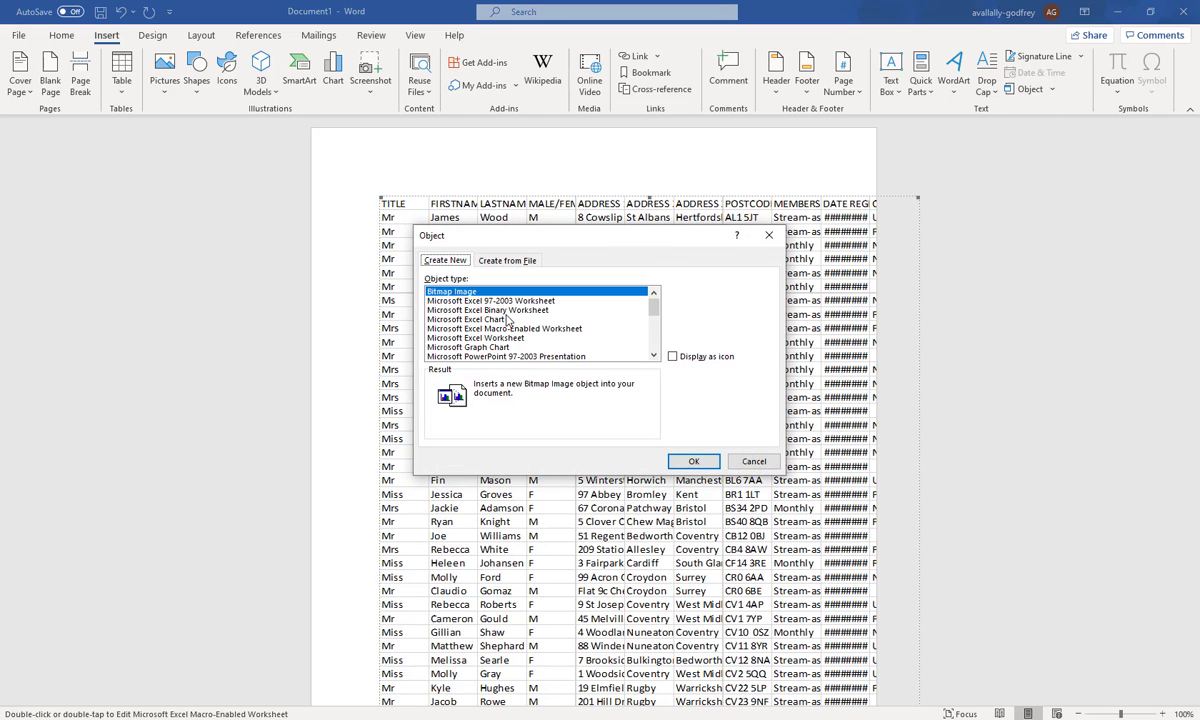
scroll(535, 350, down, 1)
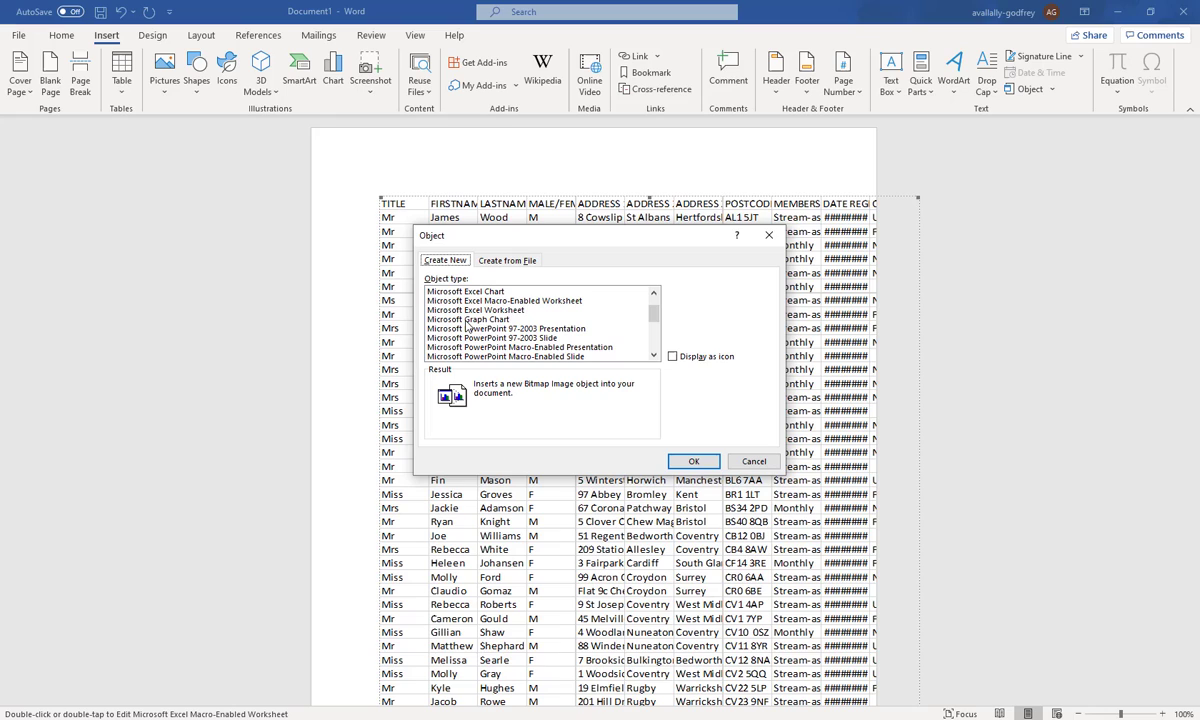
scroll(540, 348, down, 5)
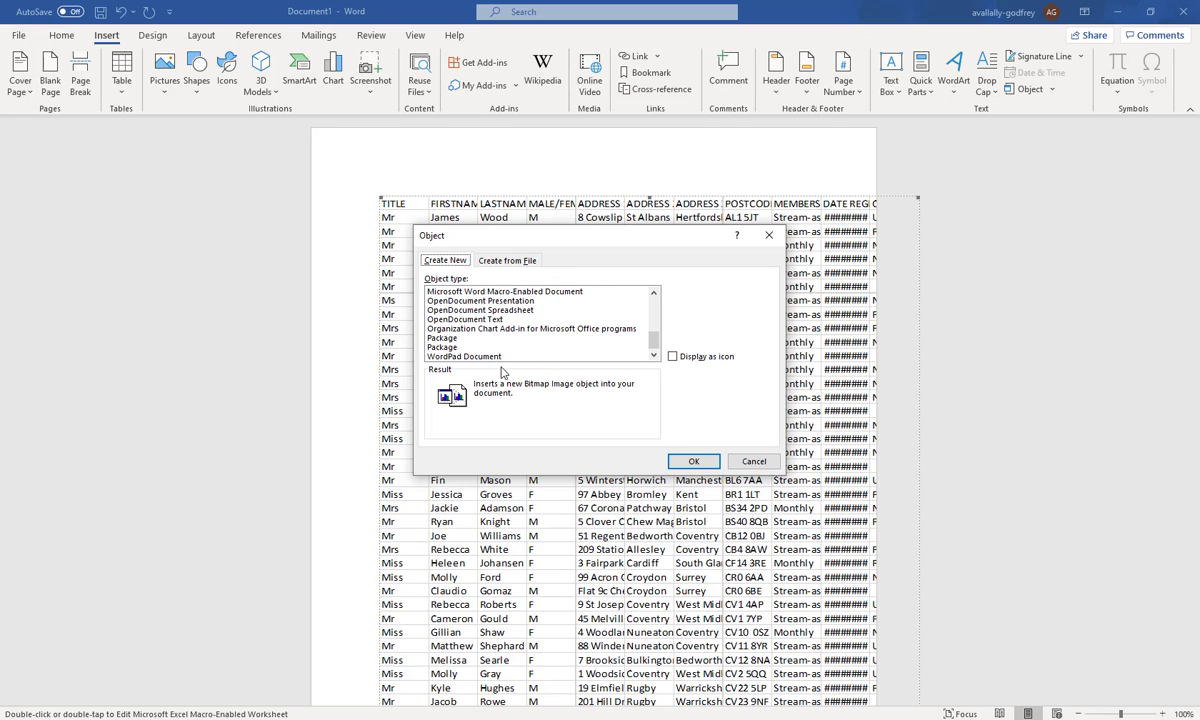
scroll(505, 344, up, 1)
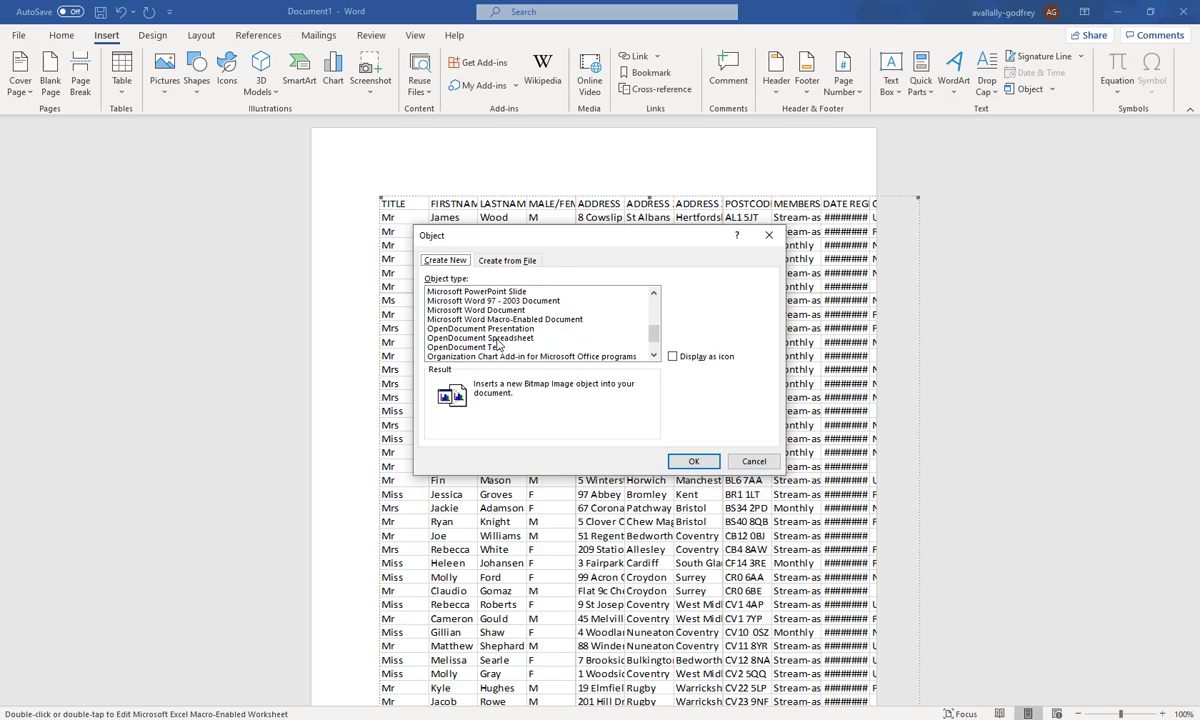
scroll(505, 350, up, 4)
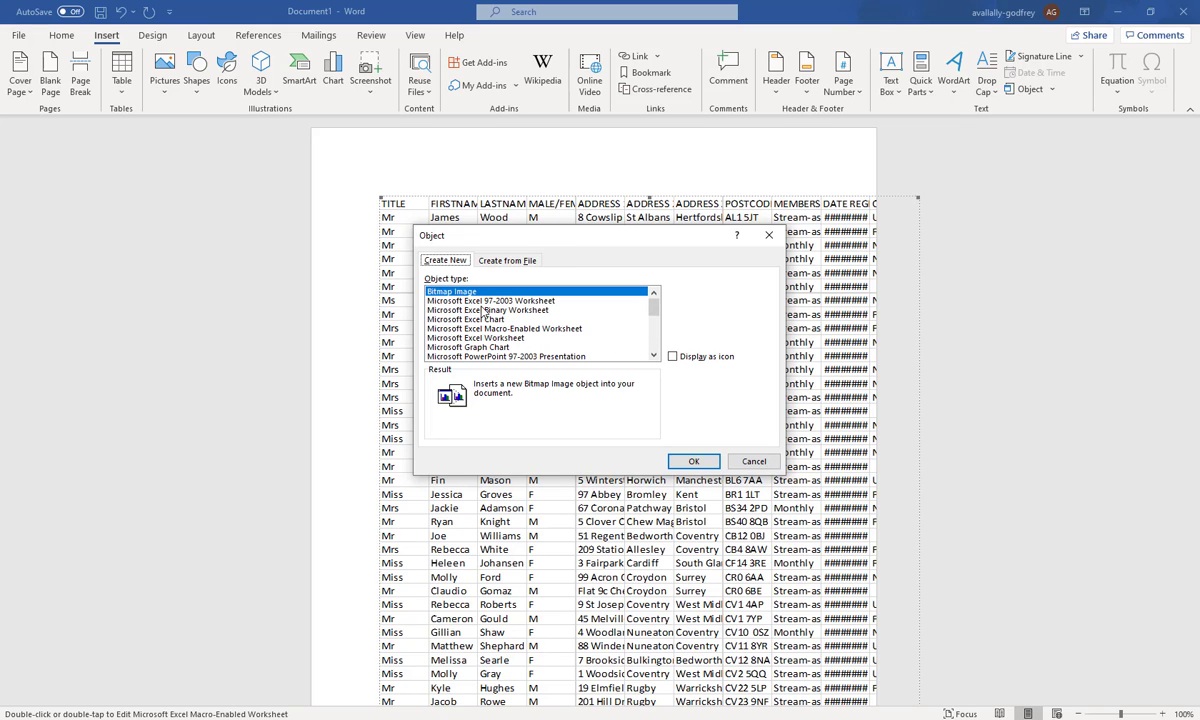
click(755, 462)
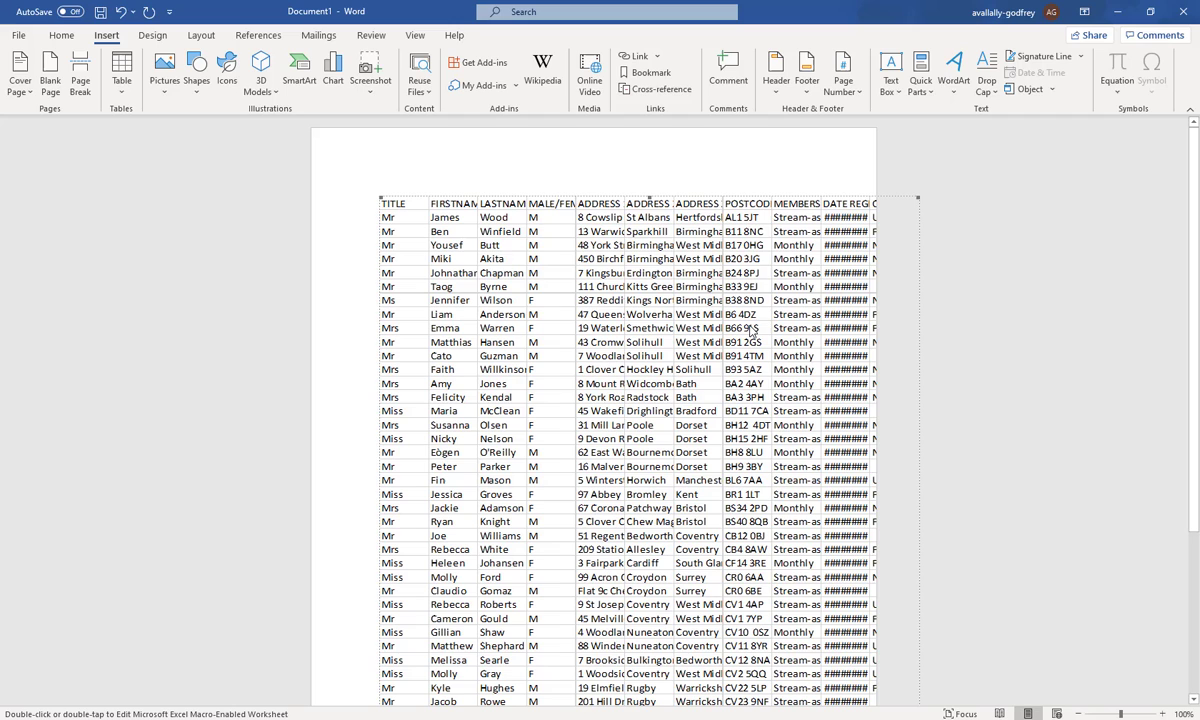
Step: Reopen the Object dialog, tick Link to file under Create from File, then cancel
click(1035, 90)
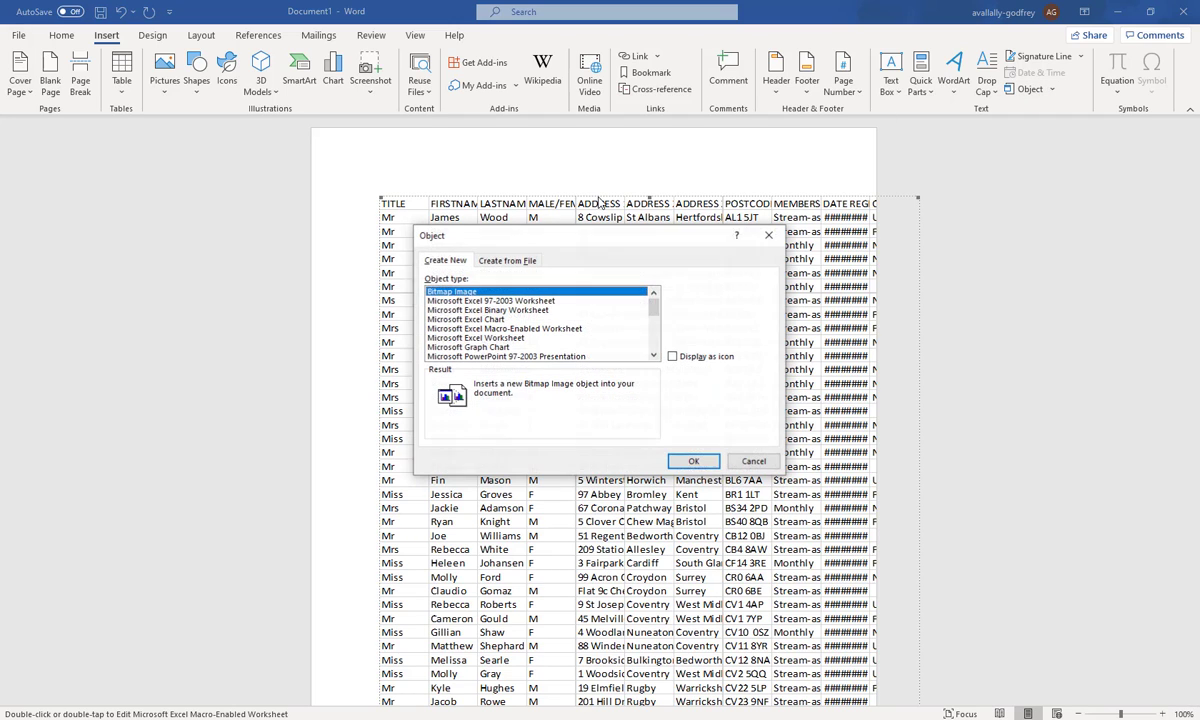
click(508, 260)
click(684, 343)
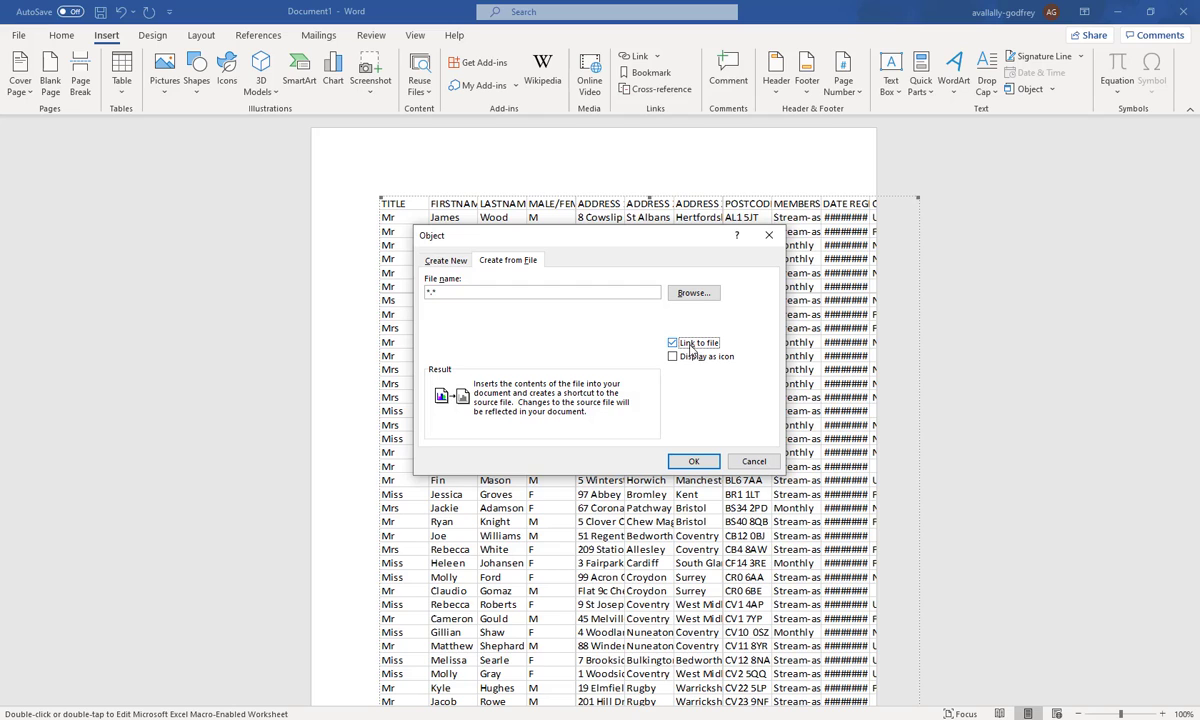
click(754, 462)
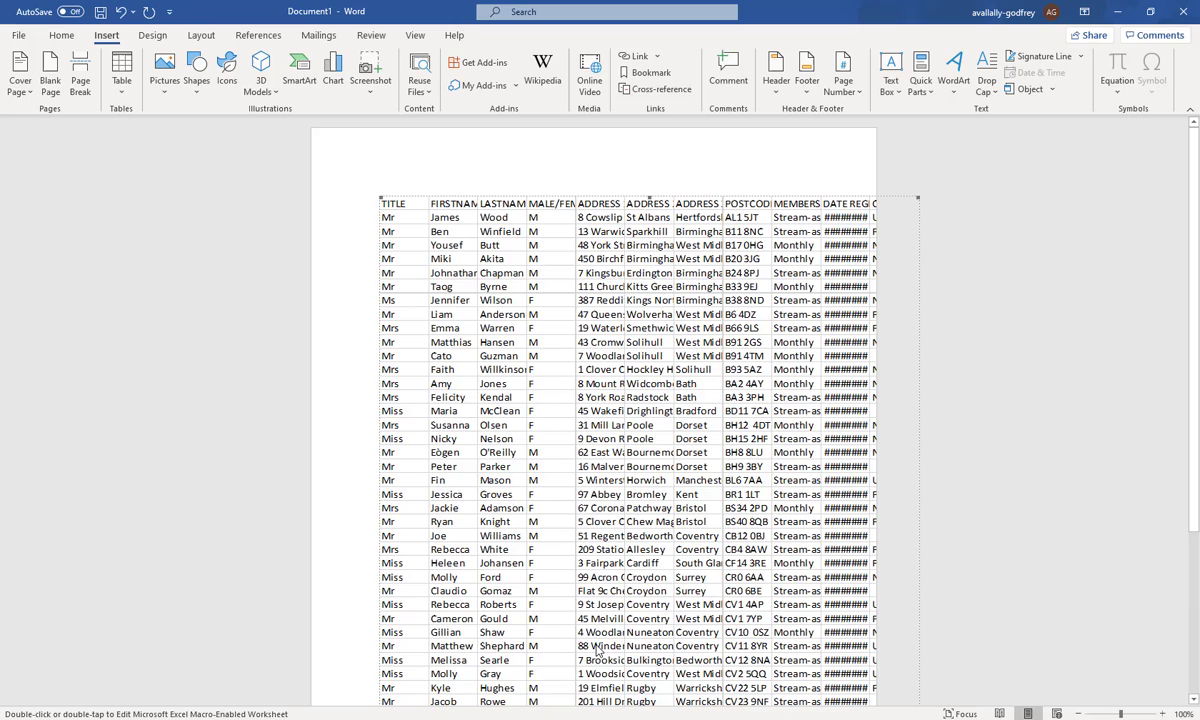